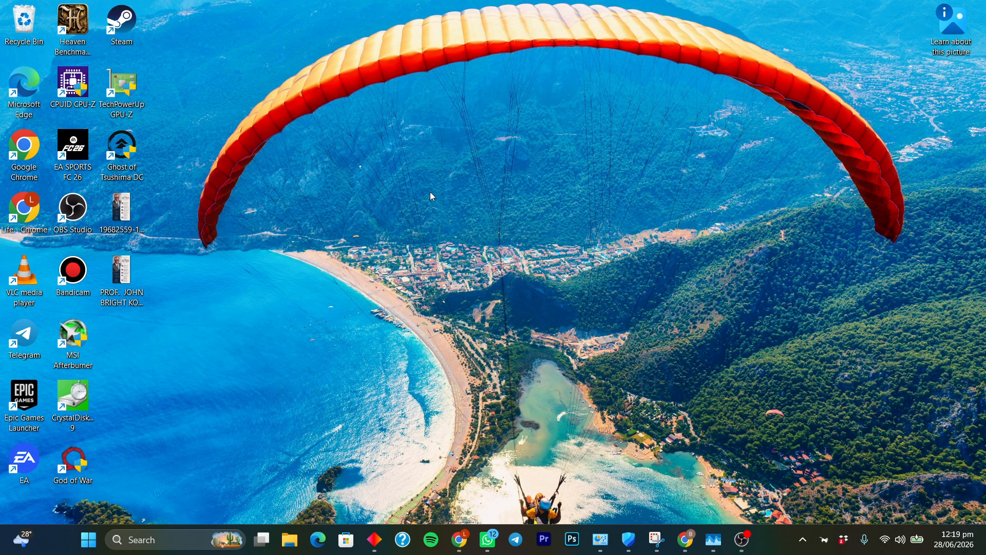
Refresh the desktop, then open the Balanced plan's advanced power settings via a Start search for 'po'
right_click(367, 194)
left_click(415, 246)
left_click(87, 540)
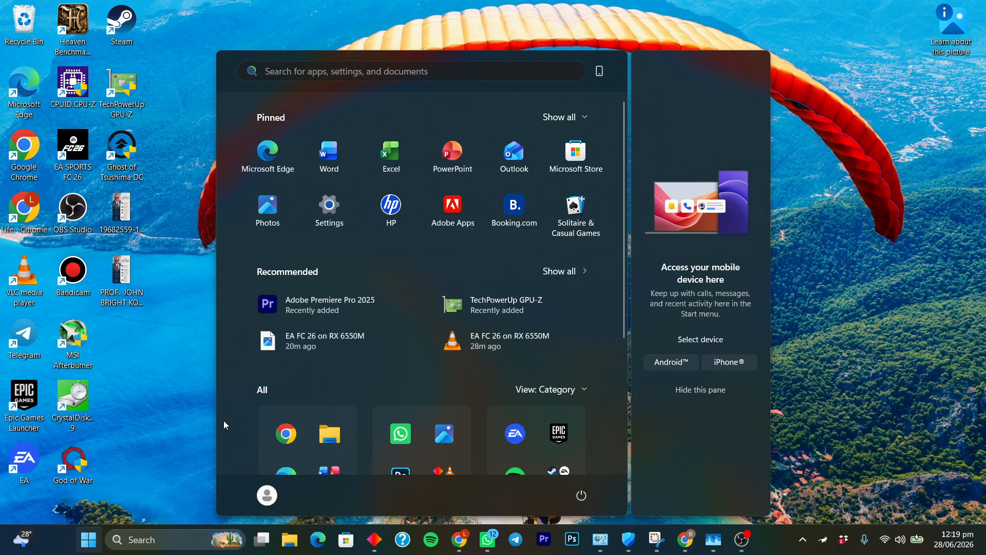
type("p")
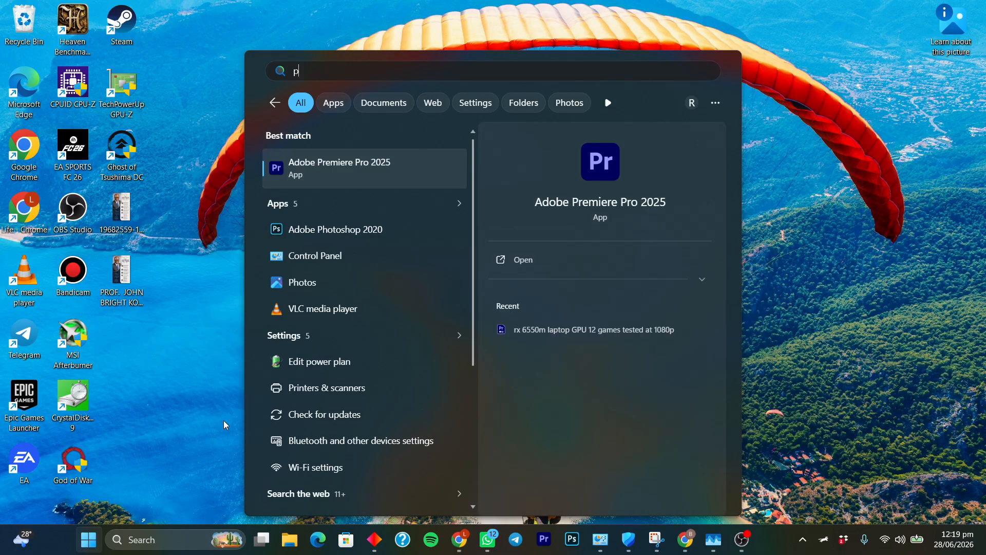
type("o")
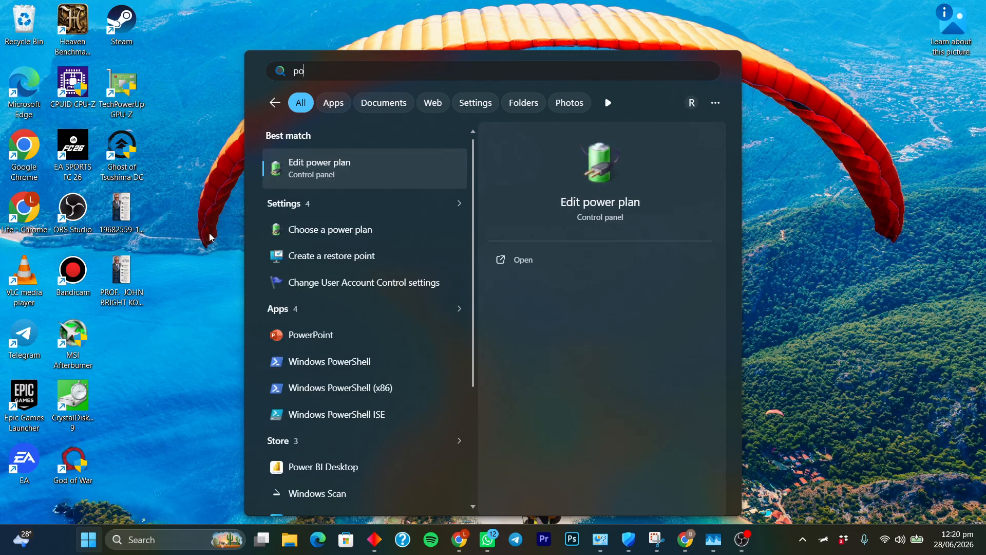
left_click(369, 183)
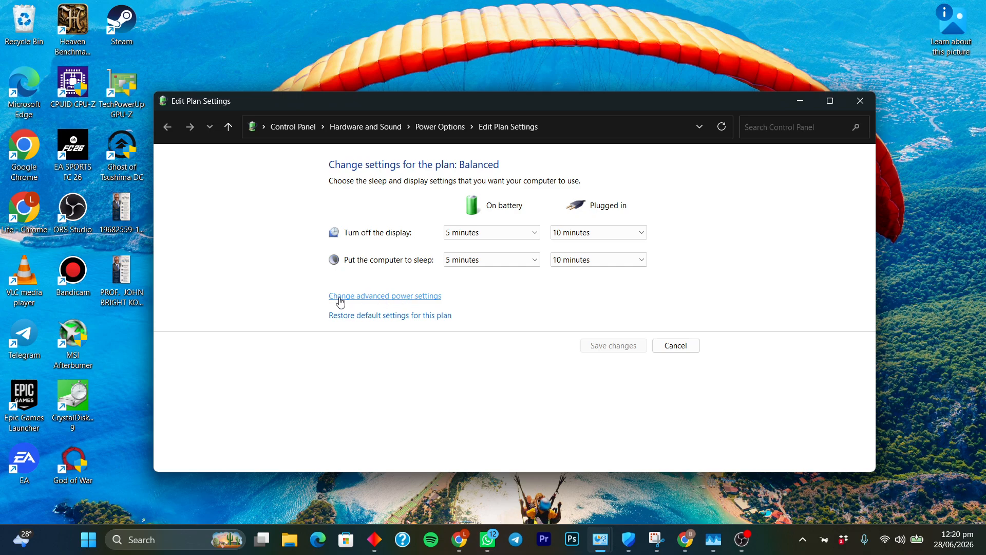
left_click(398, 302)
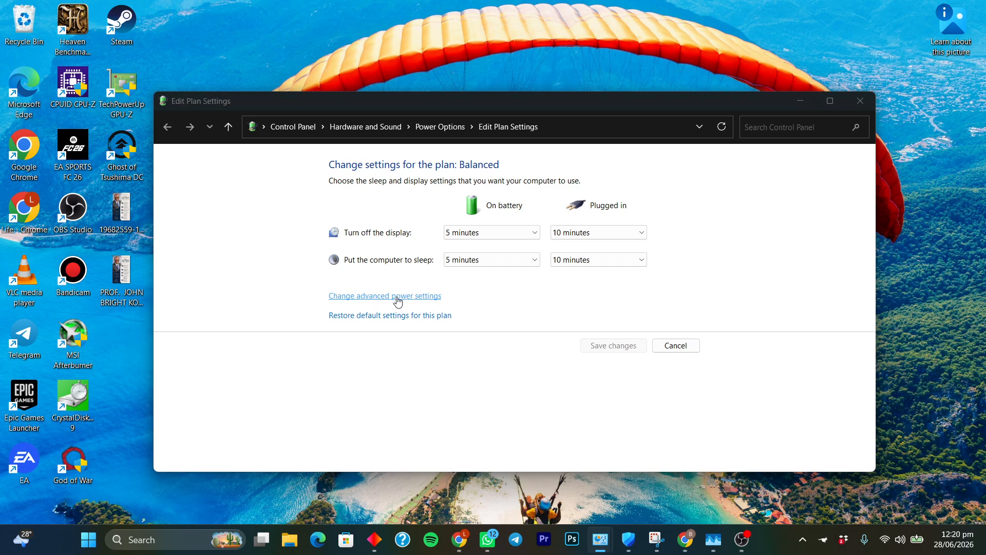
left_click_drag(169, 30, 440, 138)
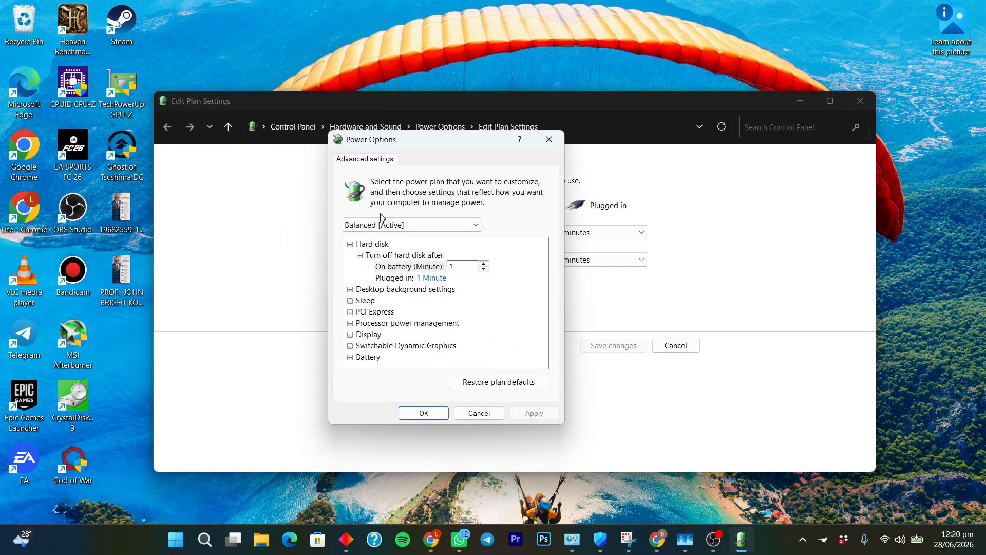
Check the available power plans, keep Balanced, and expand Processor power management
left_click(476, 223)
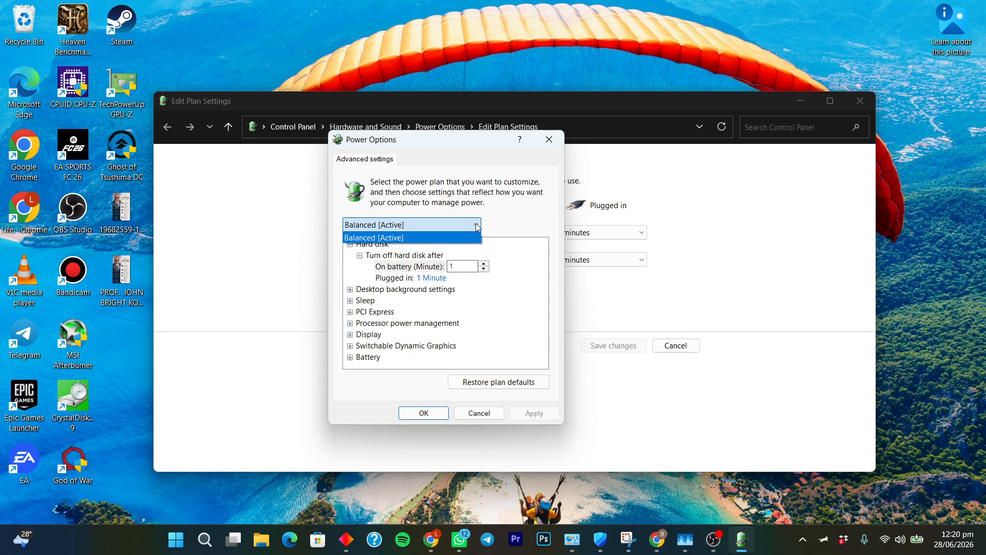
left_click(405, 227)
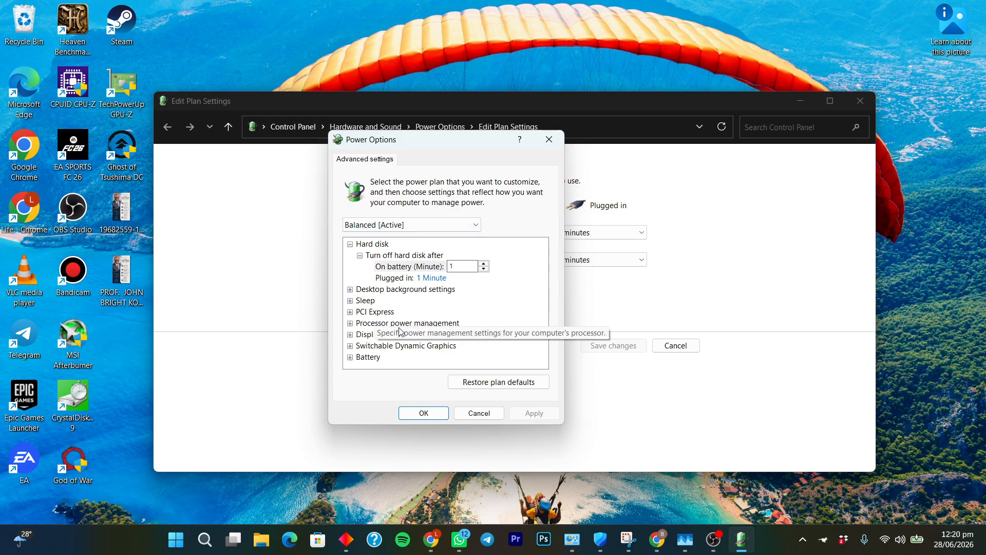
left_click(350, 323)
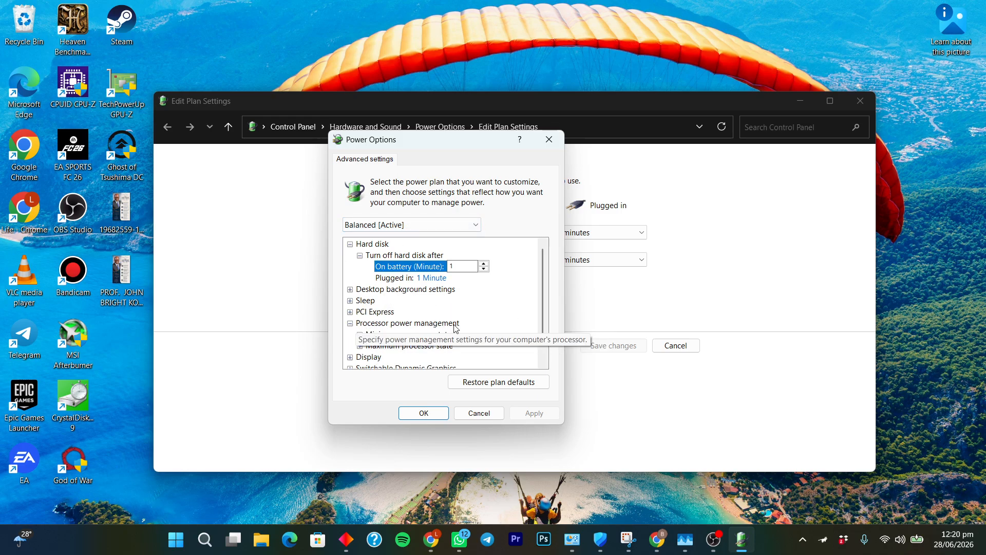
Expand Minimum and Maximum processor state, with the maximum at 95% when plugged in
scroll(456, 328, "down", 1)
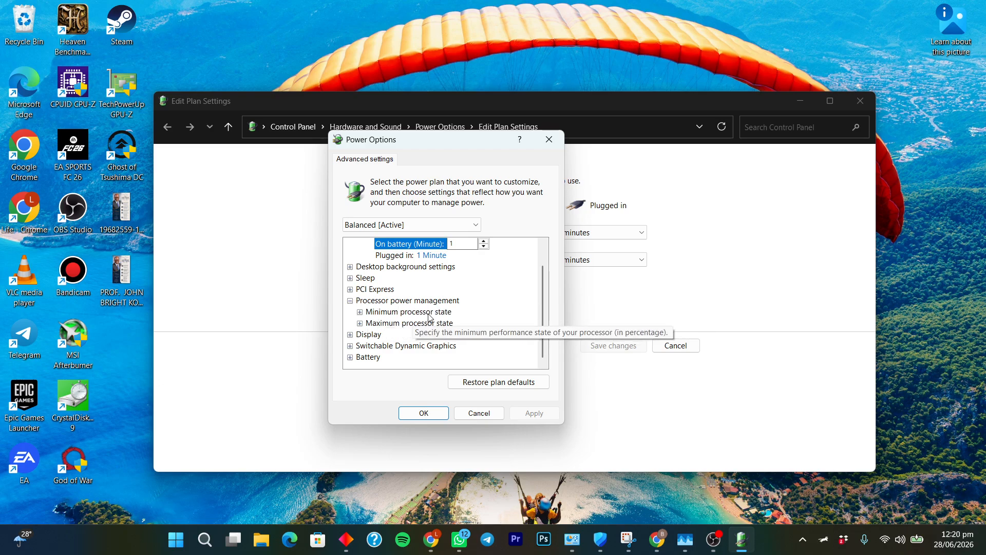
left_click(360, 313)
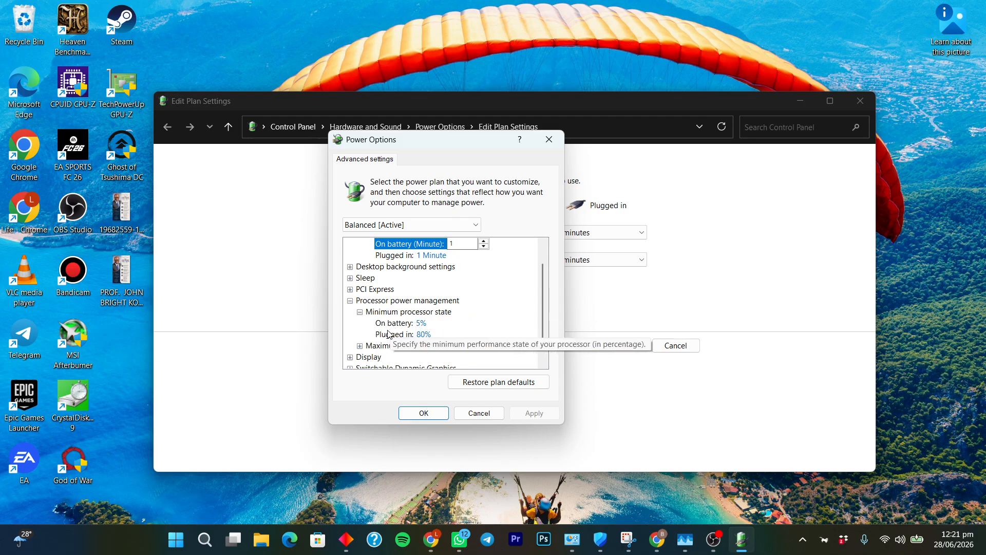
scroll(440, 331, "down", 1)
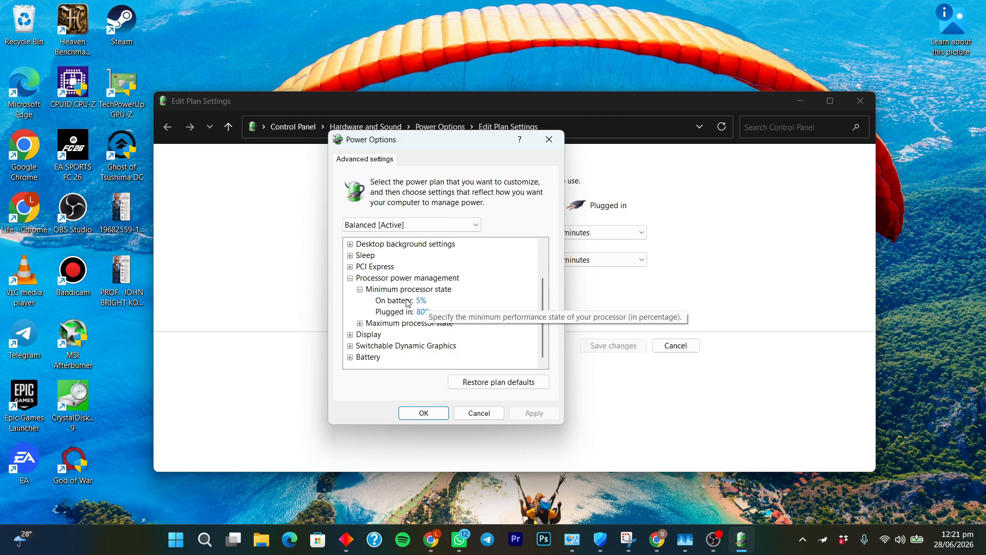
scroll(361, 294, "up", 1)
left_click(359, 322)
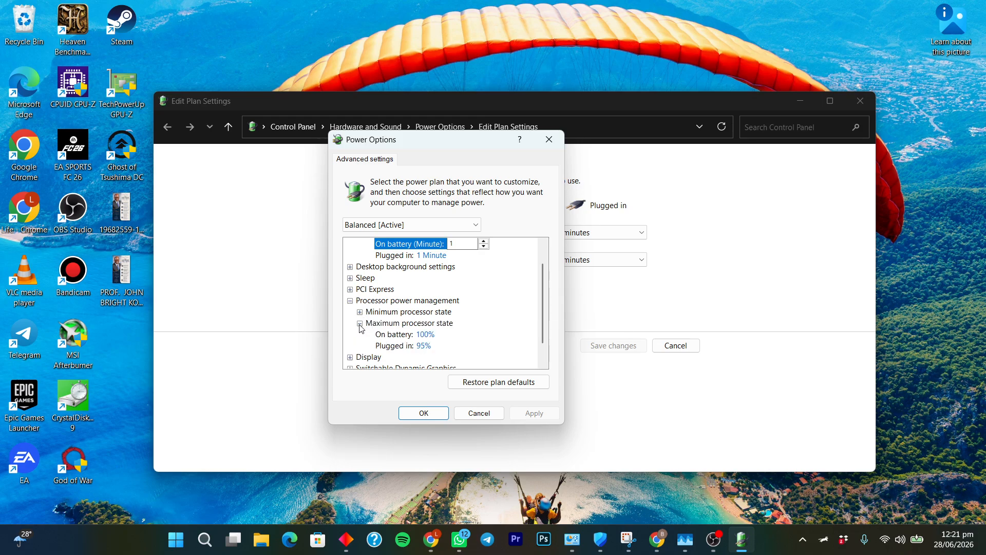
scroll(445, 322, "down", 1)
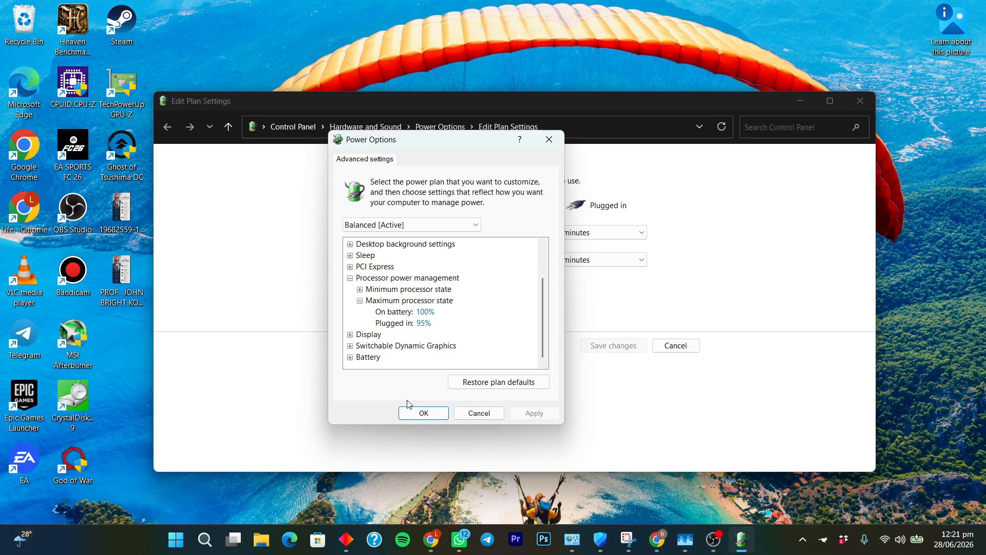
Close Power Options and Edit Plan Settings, refresh the desktop, and open the Start quick-link menu
left_click(549, 139)
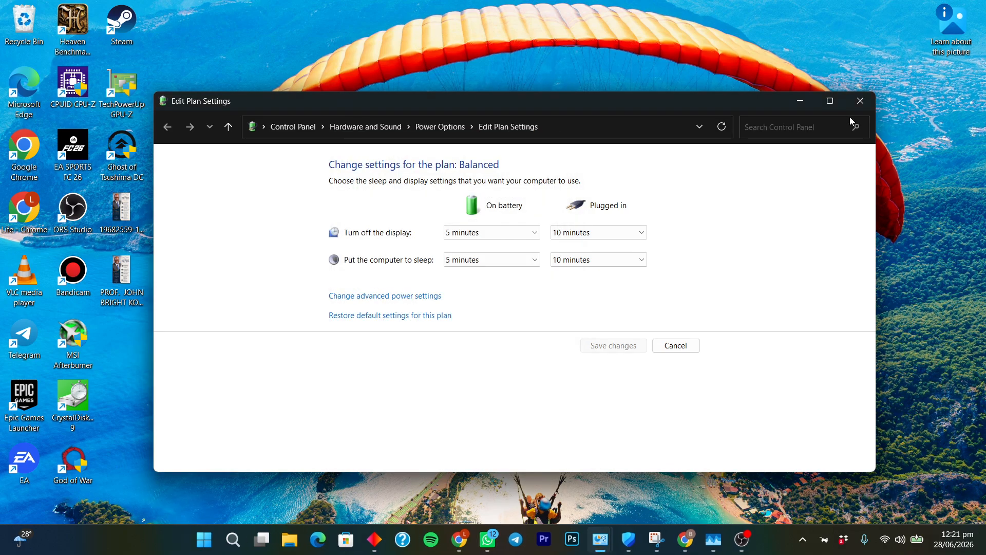
left_click(859, 101)
right_click(523, 116)
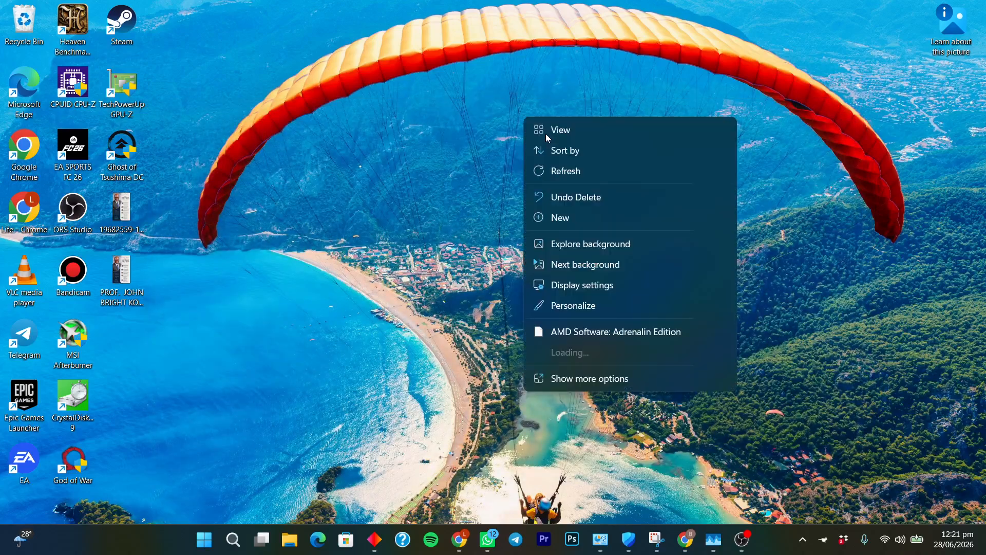
left_click(549, 170)
mouse_move(715, 553)
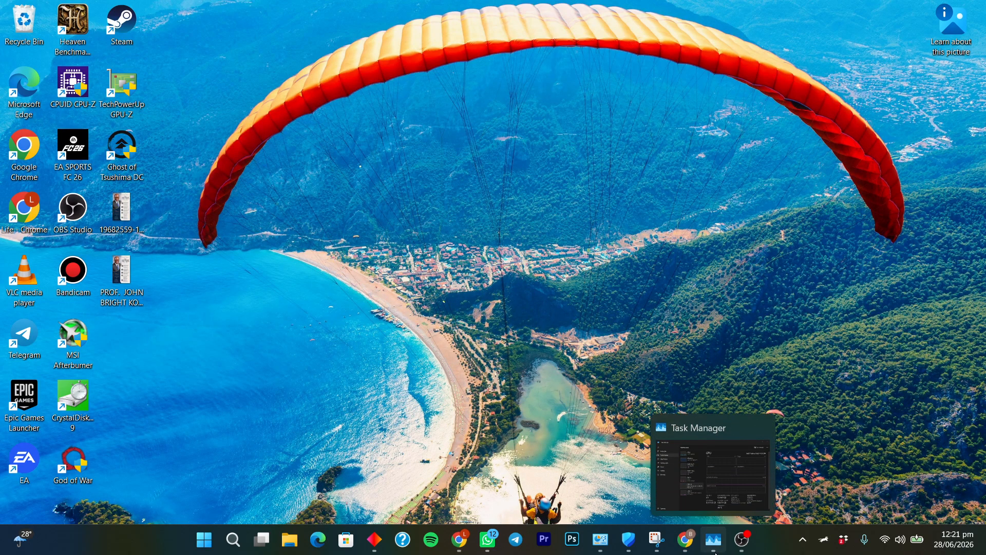
right_click(204, 539)
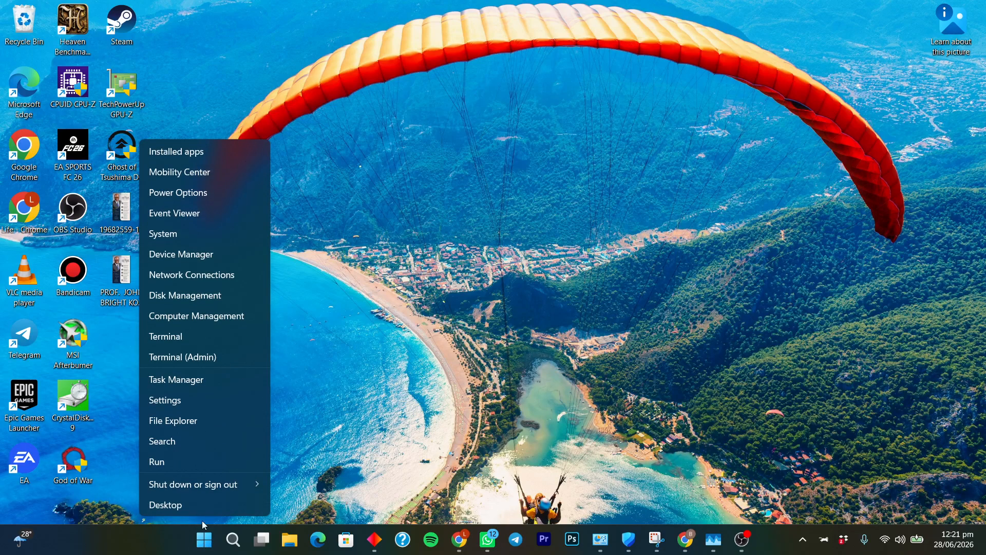
Launch Task Manager from the quick-link menu and scroll through its Startup apps list
left_click(208, 384)
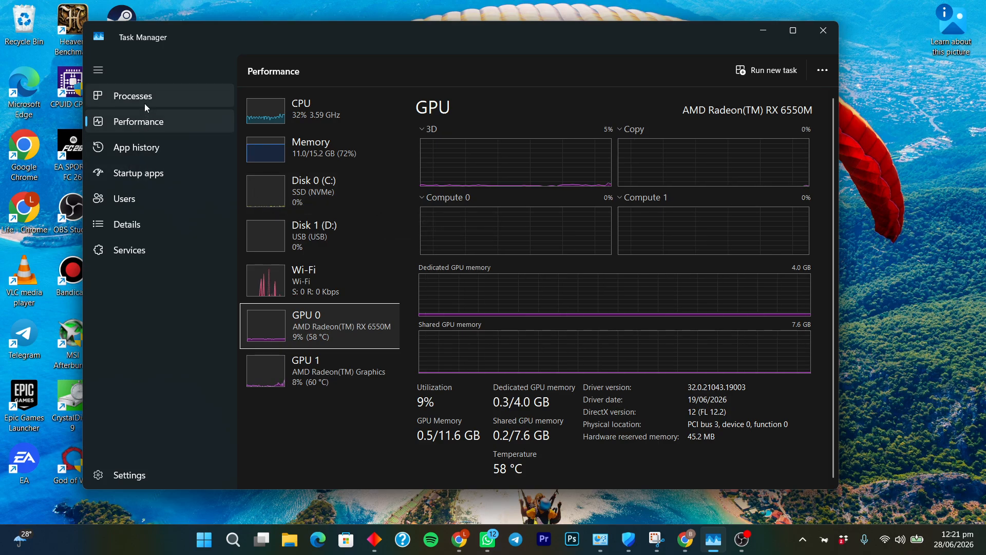
left_click(143, 175)
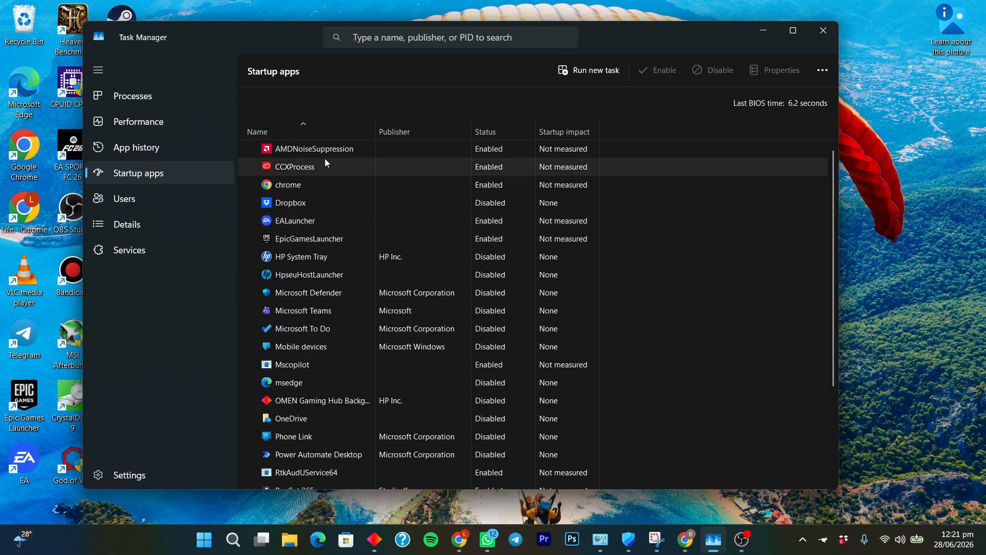
scroll(488, 200, "down", 3)
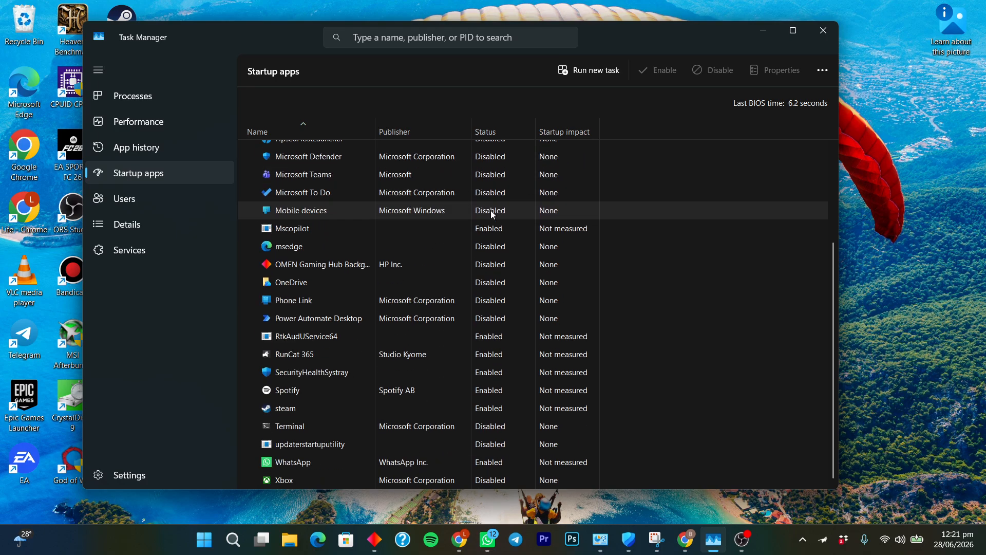
scroll(410, 295, "up", 3)
scroll(336, 198, "down", 3)
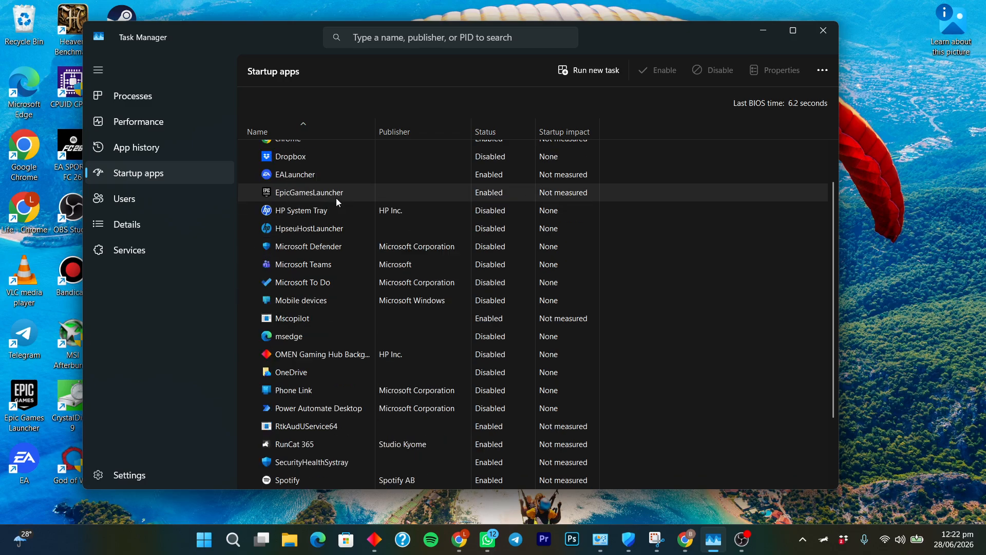
scroll(397, 350, "up", 3)
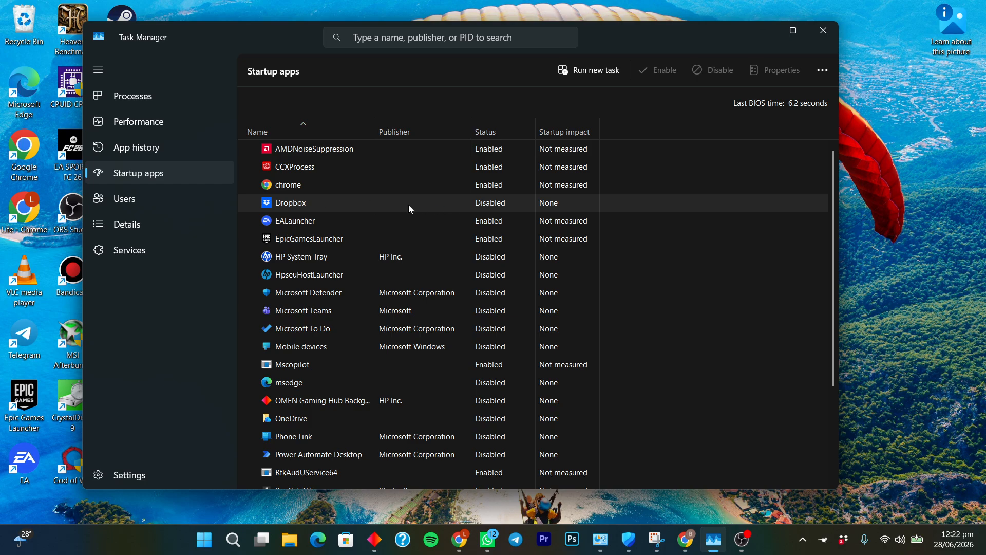
scroll(467, 166, "down", 3)
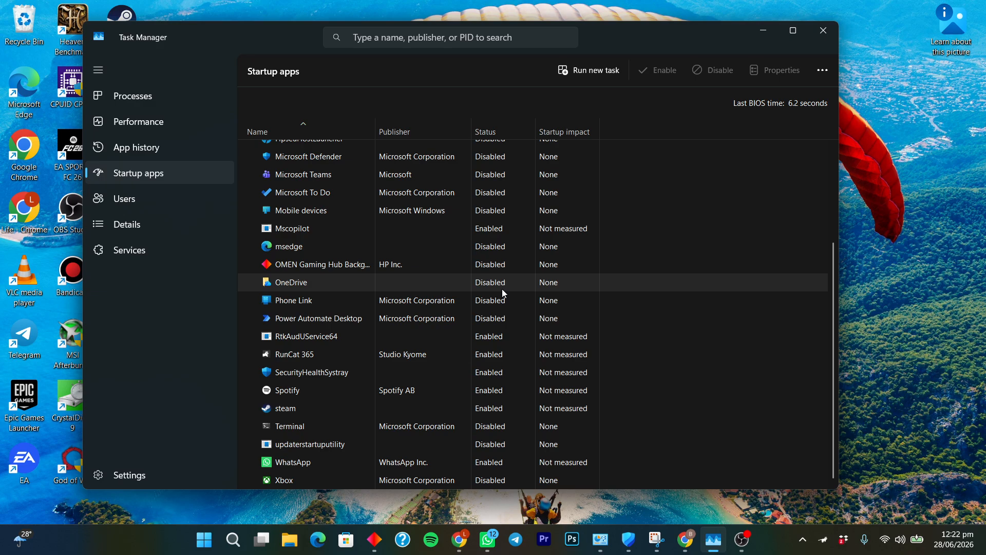
scroll(407, 360, "up", 3)
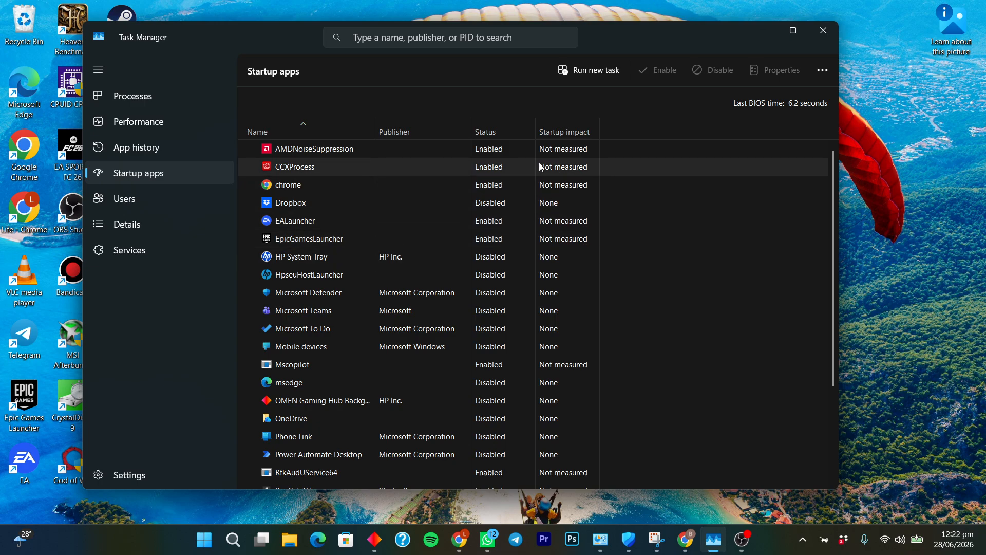
Disable AMDNoiseSuppression, CCXProcess and chrome as startup apps
left_click(397, 150)
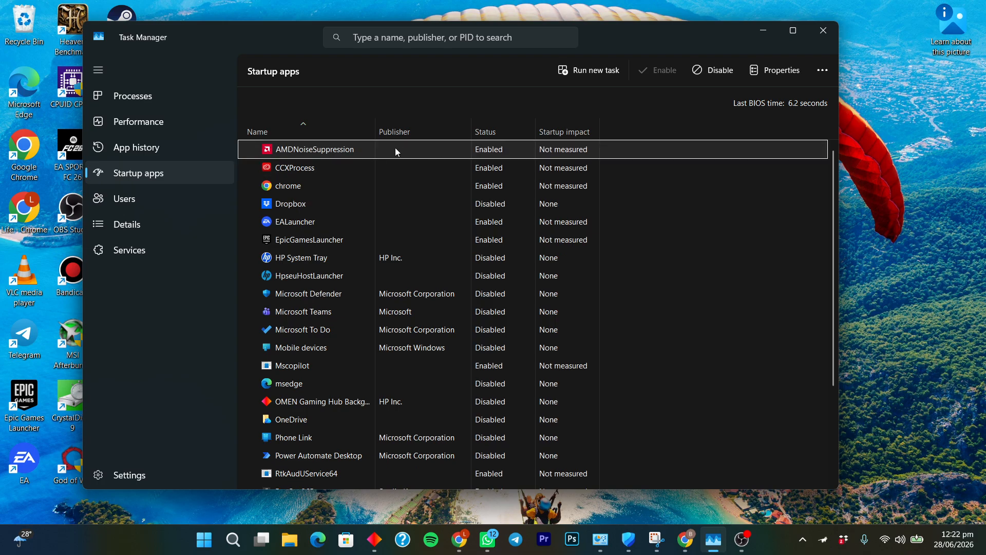
left_click(717, 72)
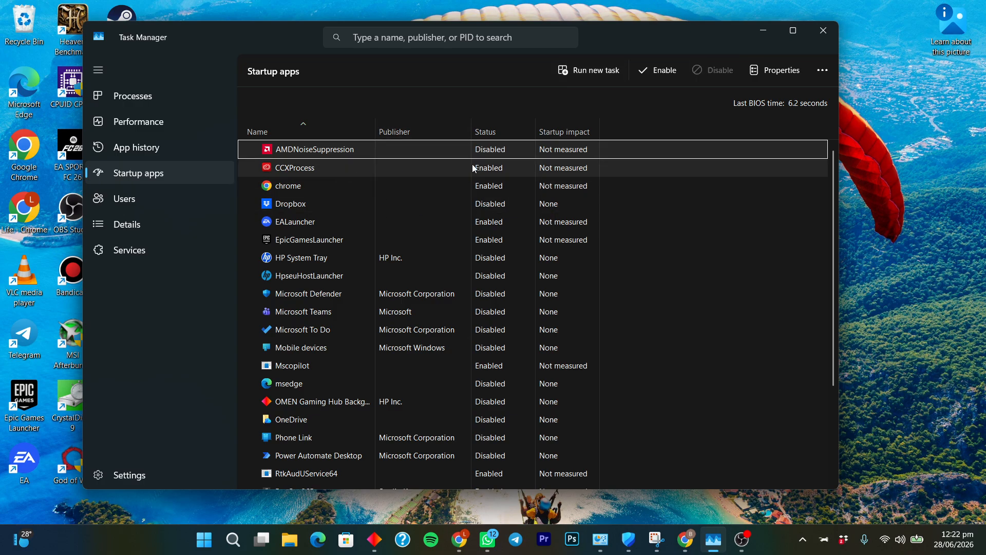
left_click(442, 165)
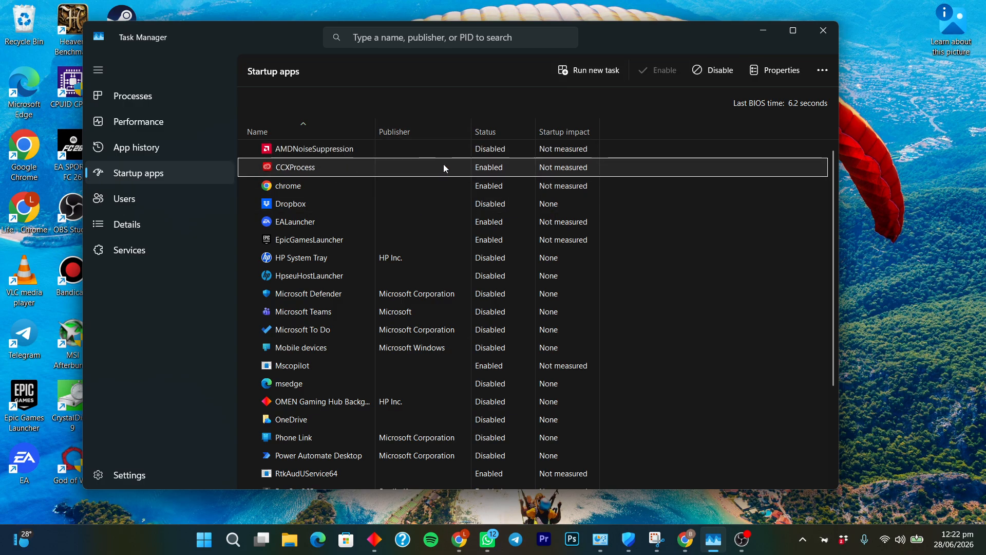
left_click(718, 73)
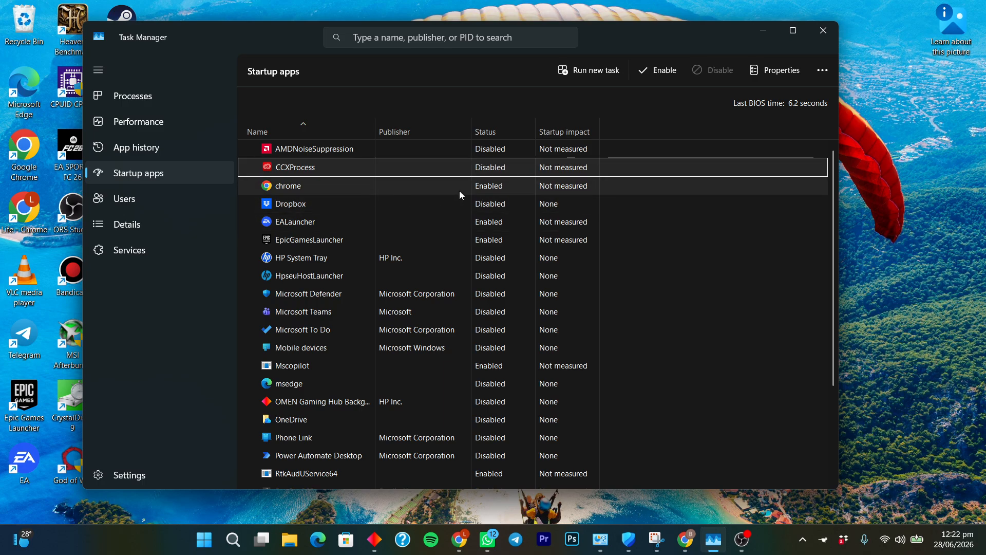
right_click(490, 186)
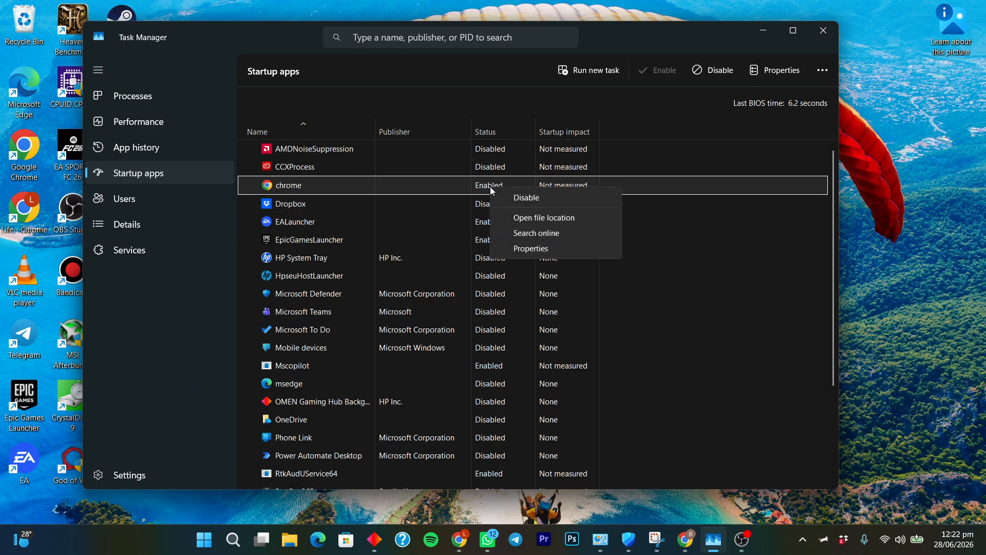
left_click(516, 198)
Re-enable Dropbox to launch at startup
left_click(311, 204)
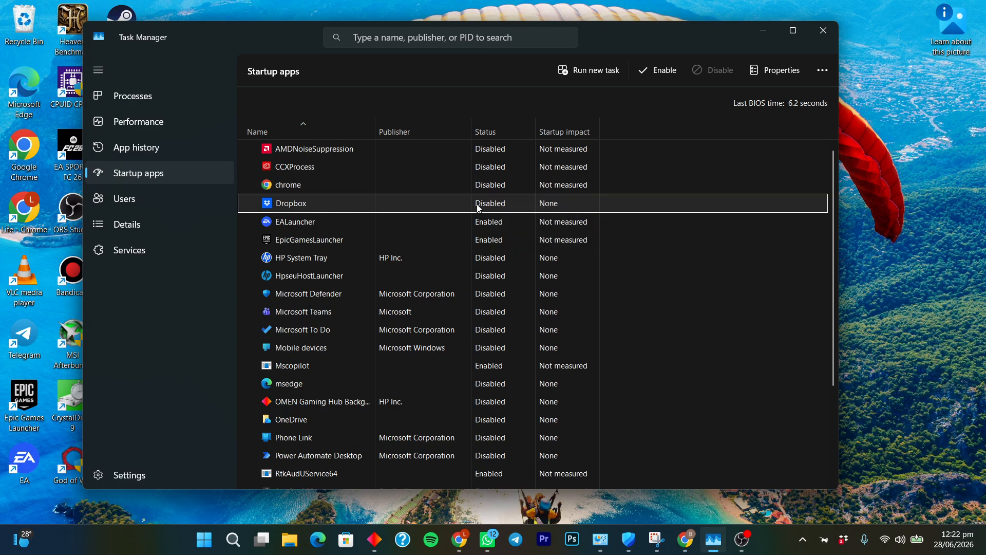
right_click(502, 205)
left_click(517, 213)
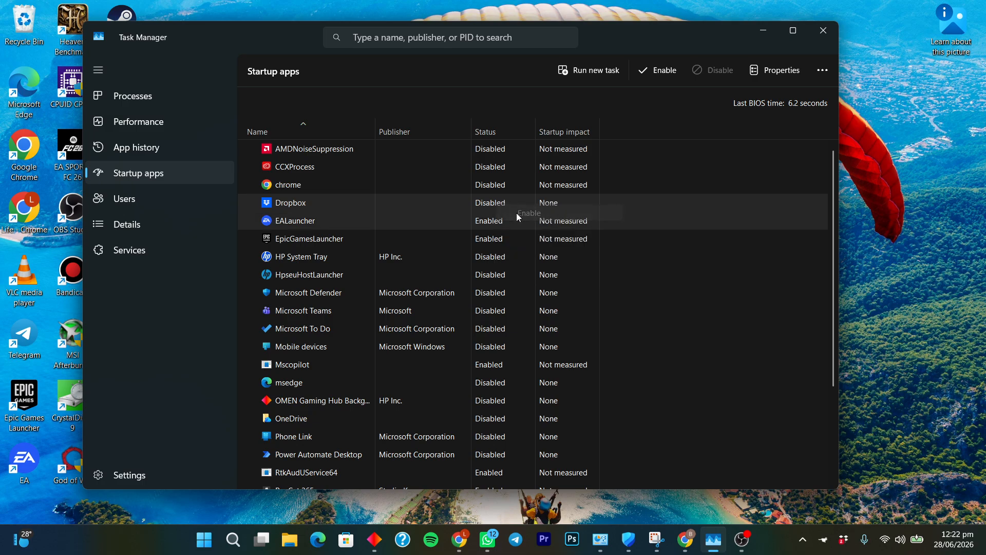
Disable EALauncher and EpicGamesLauncher at startup and recheck both entries
left_click(312, 222)
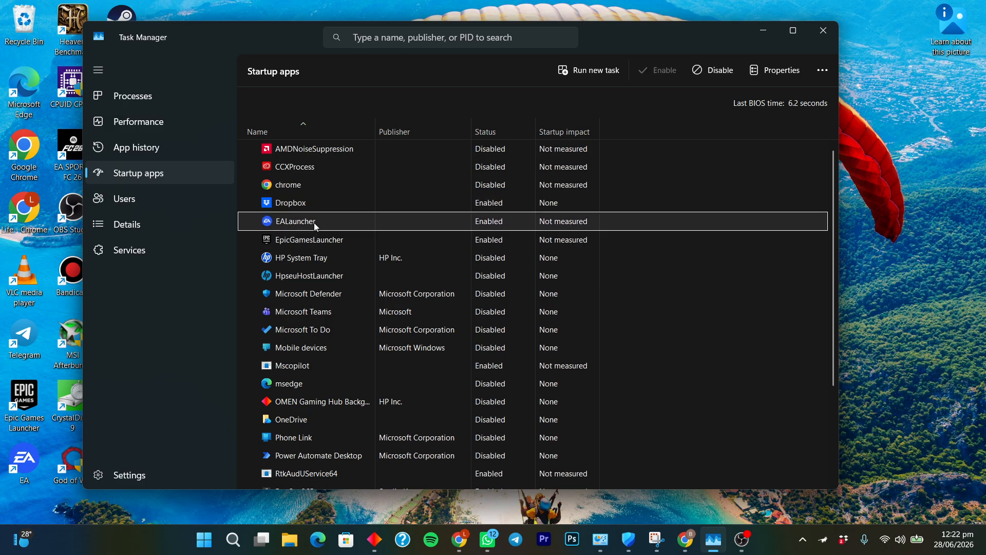
right_click(487, 225)
left_click(521, 233)
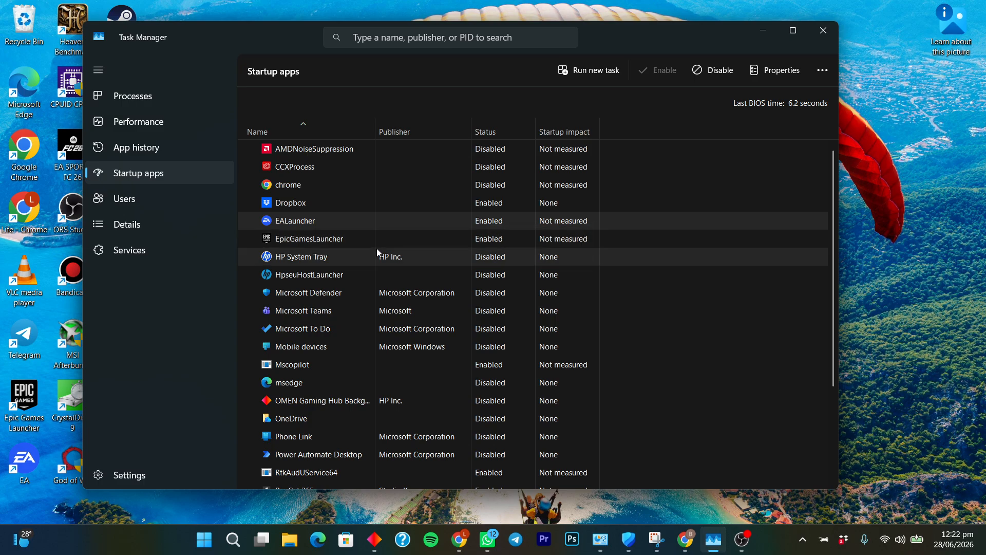
scroll(377, 248, "down", 1)
right_click(480, 221)
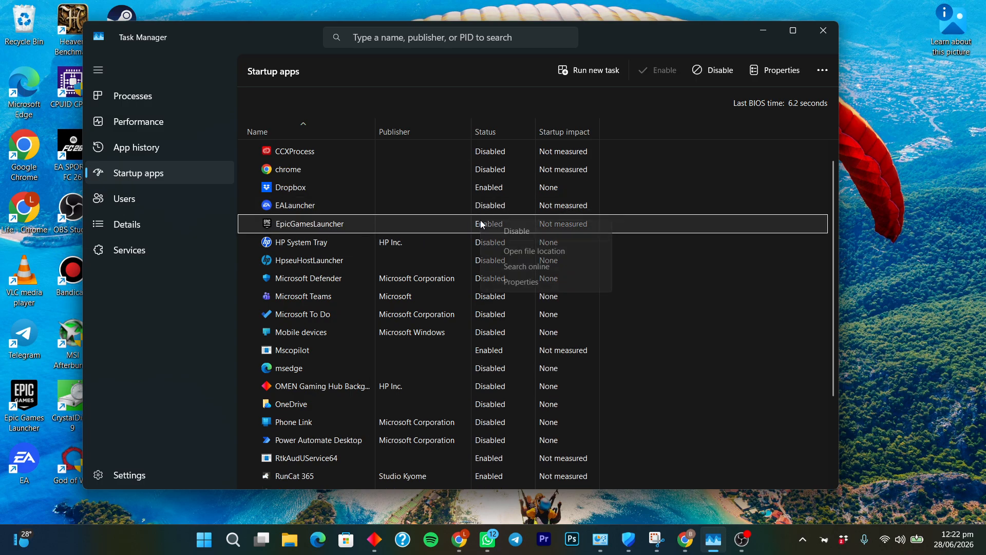
left_click(516, 231)
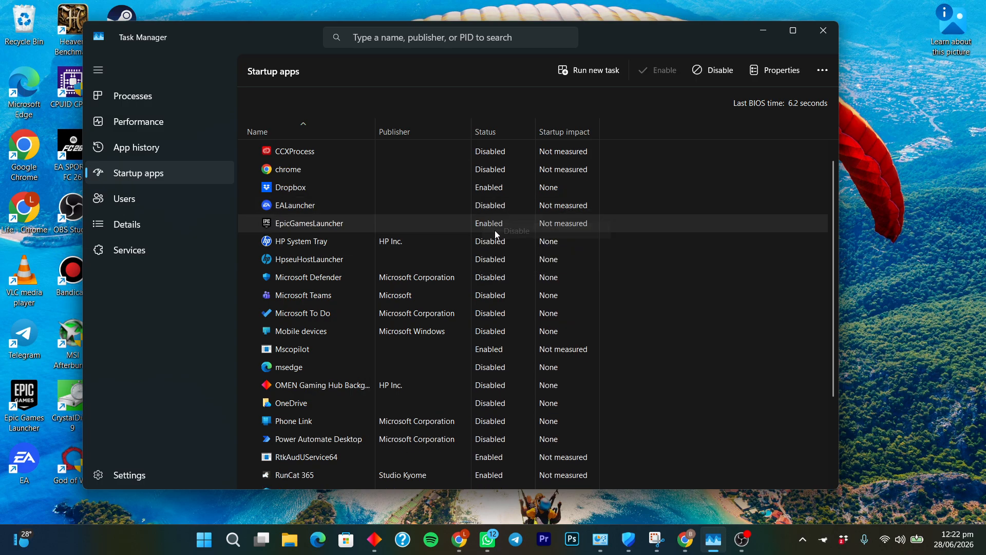
left_click(308, 206)
left_click(319, 225)
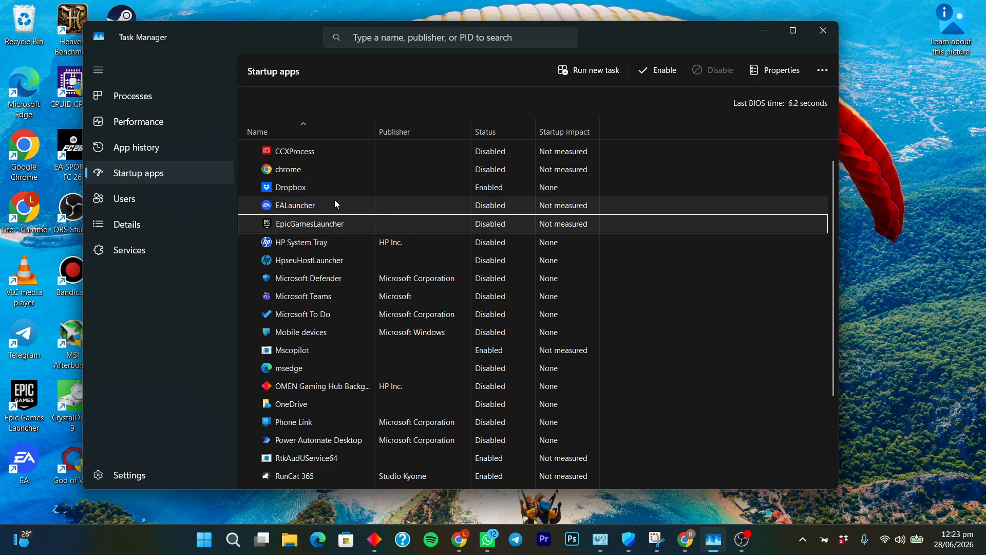
Disable Mscopilot at startup, leaving msedge unchanged
scroll(414, 232, "down", 1)
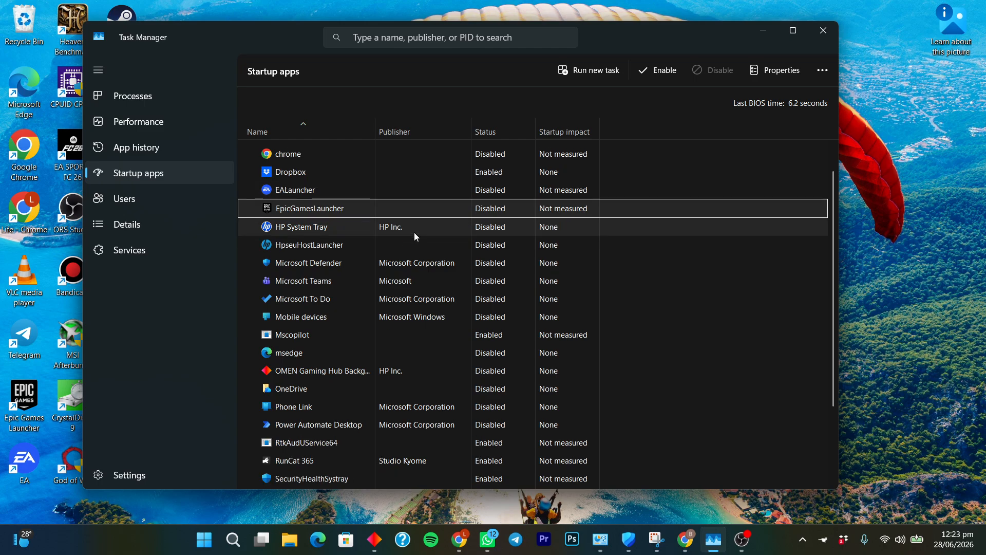
scroll(427, 247, "down", 2)
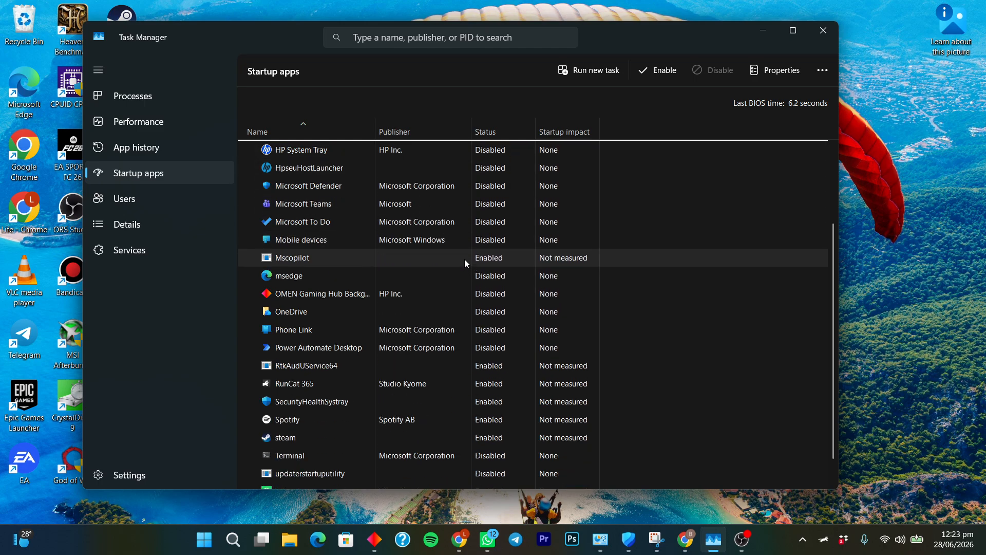
left_click(315, 264)
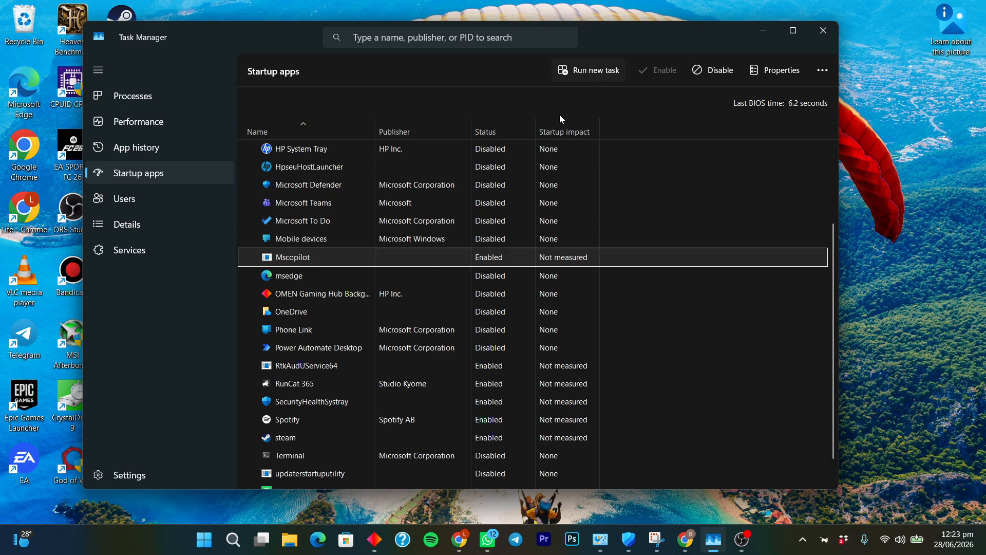
right_click(504, 255)
left_click(514, 265)
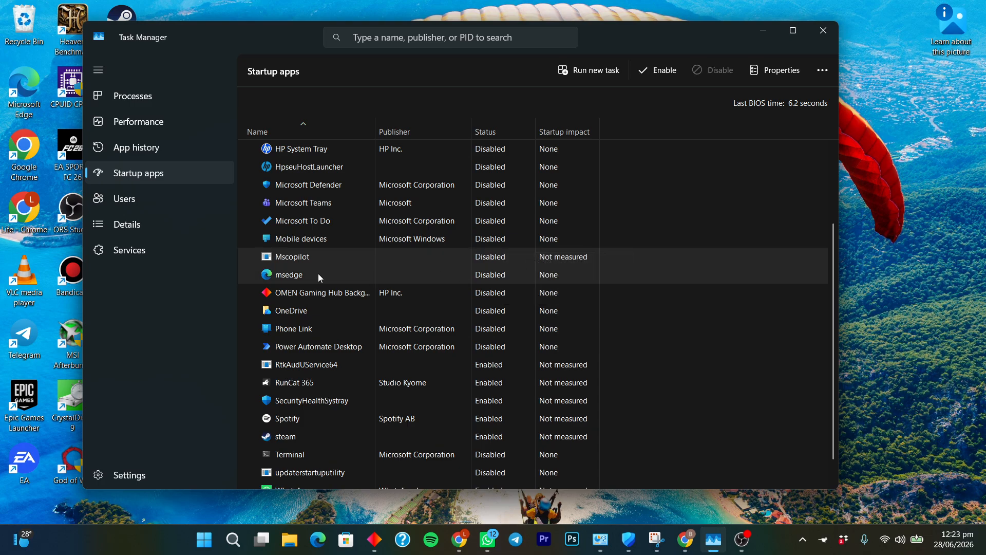
left_click(318, 275)
right_click(492, 272)
left_click(467, 281)
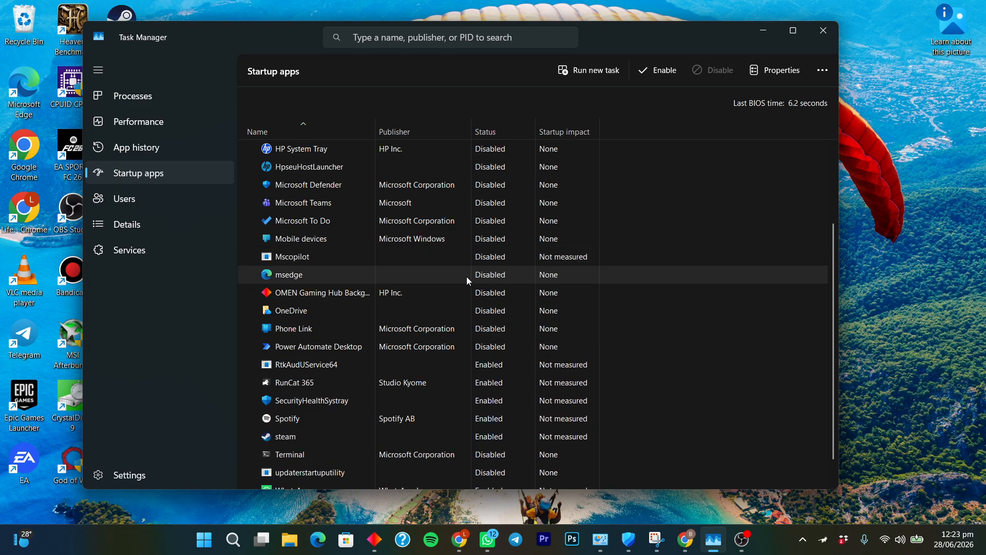
scroll(479, 315, "down", 1)
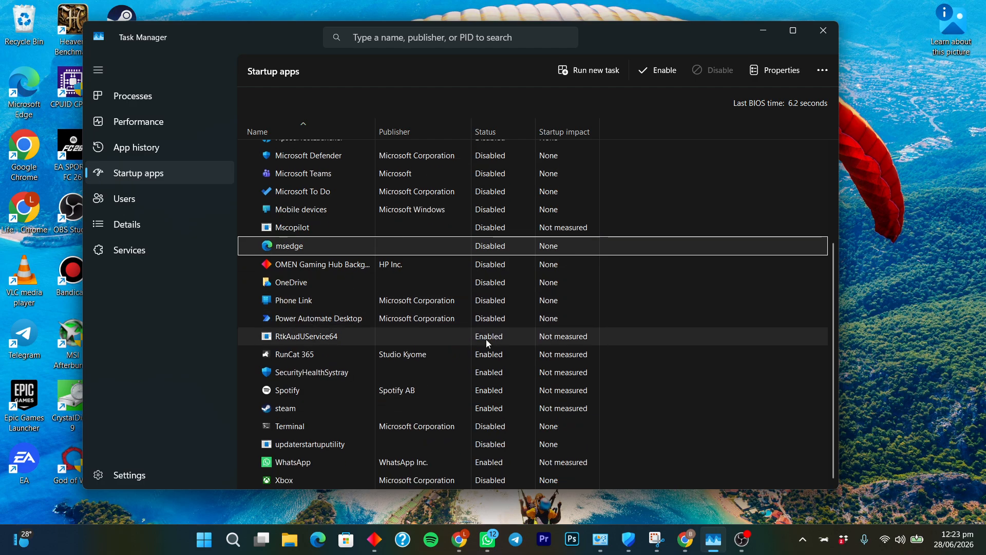
Disable Spotify, steam and WhatsApp as startup apps
right_click(482, 394)
left_click(515, 400)
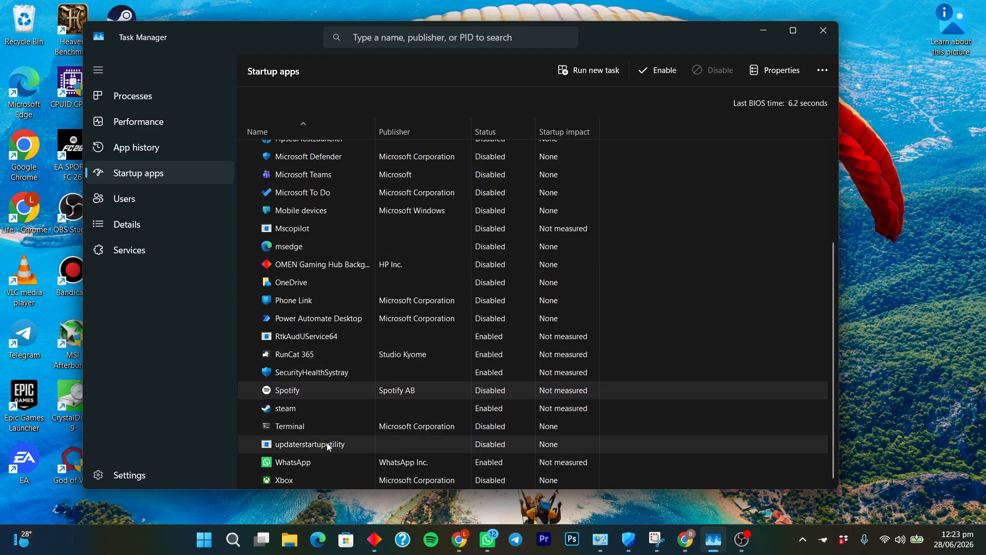
left_click(439, 407)
right_click(485, 413)
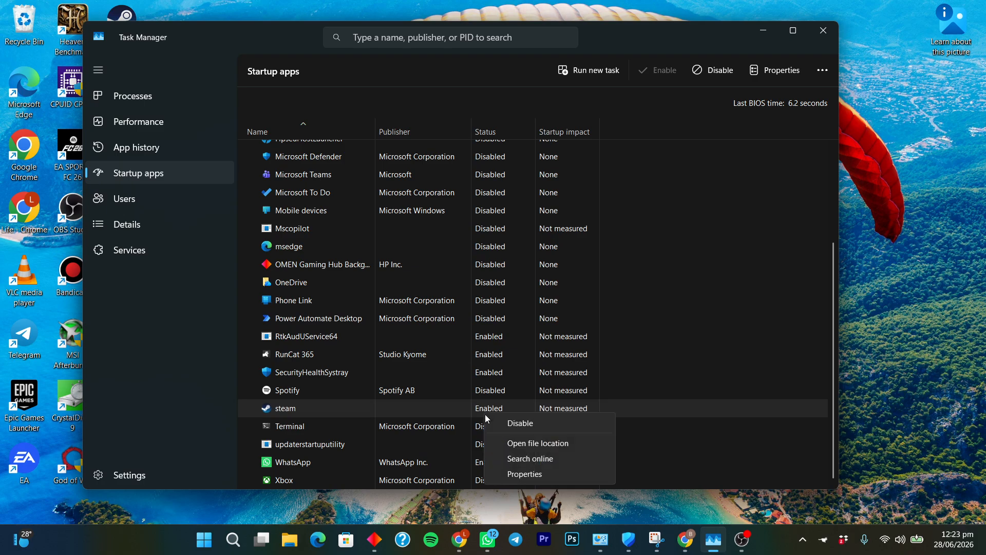
left_click(504, 422)
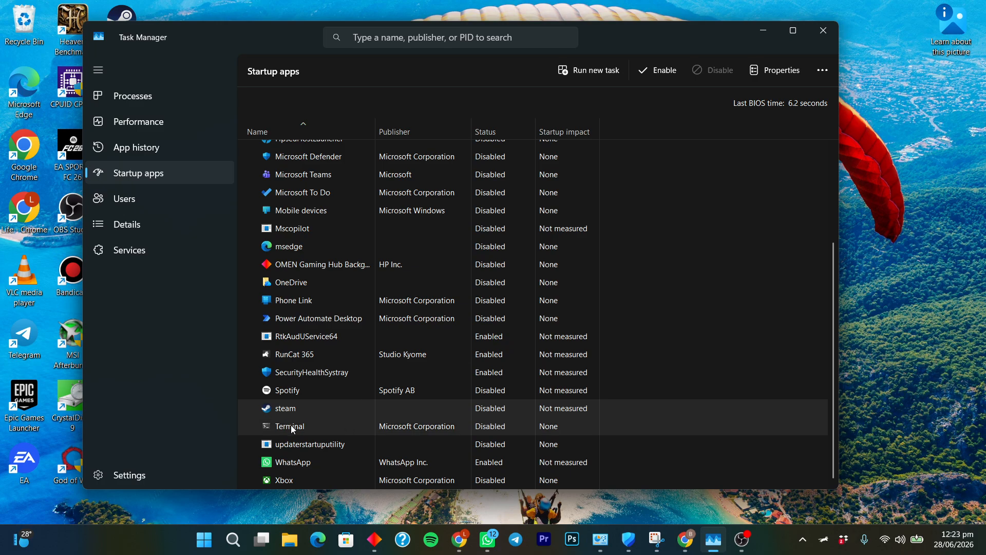
right_click(482, 464)
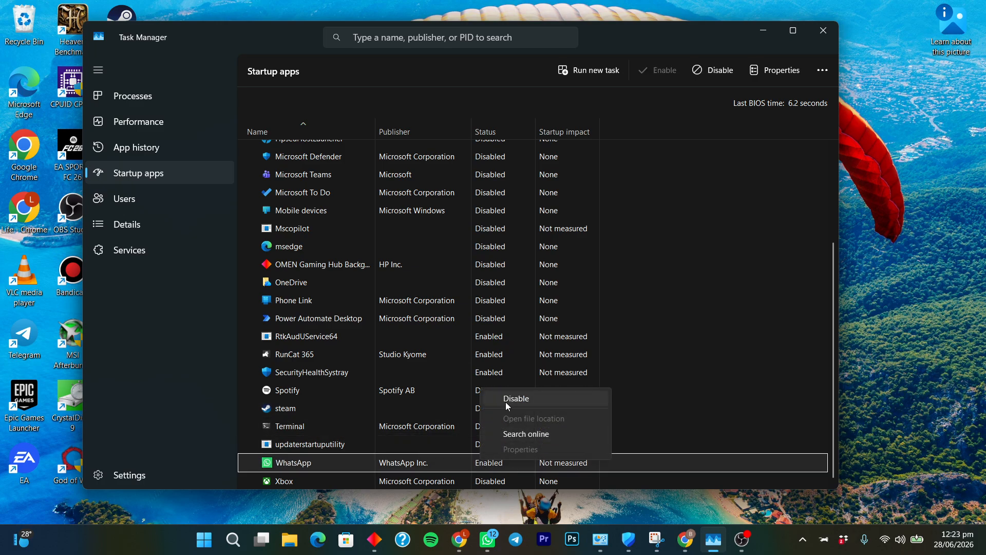
left_click(505, 401)
scroll(435, 424, "up", 3)
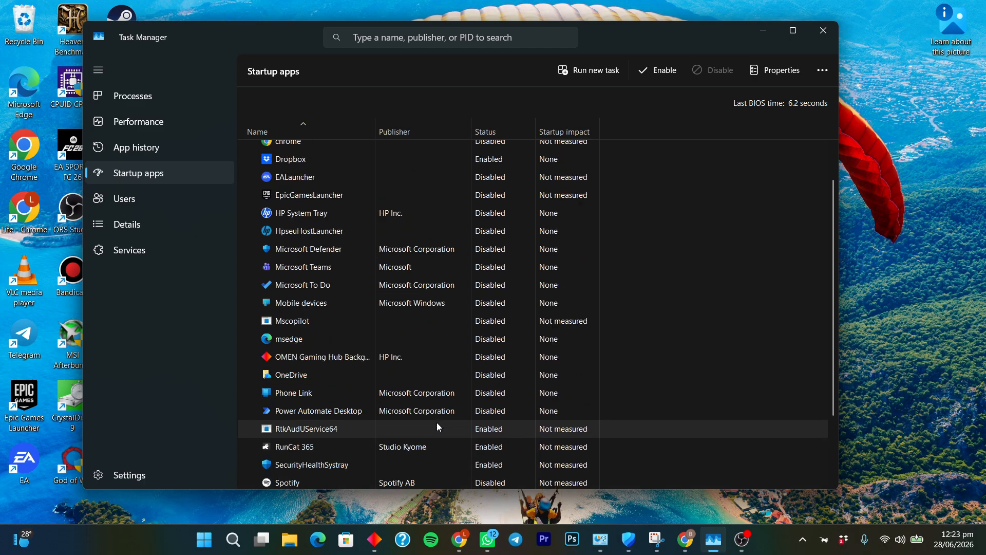
scroll(427, 385, "down", 2)
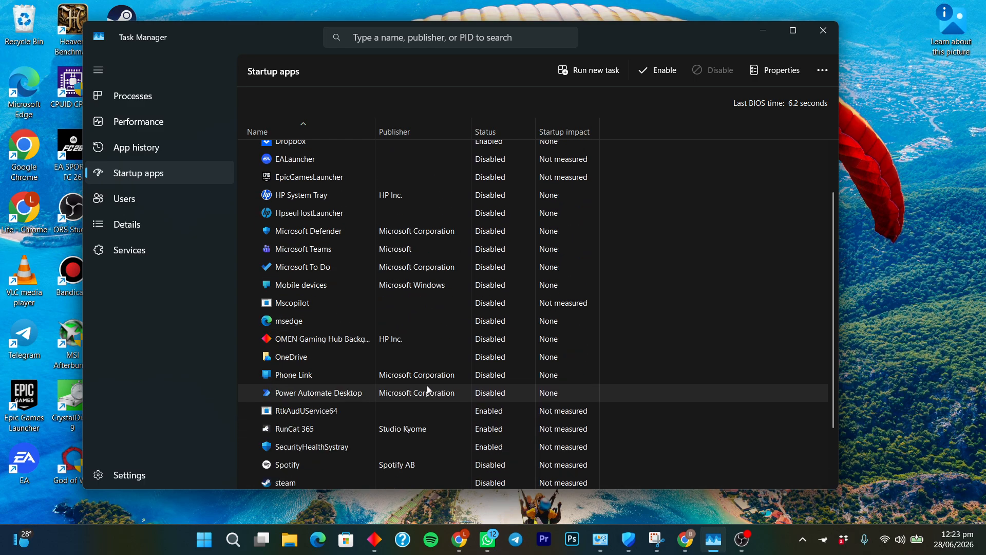
scroll(428, 389, "down", 2)
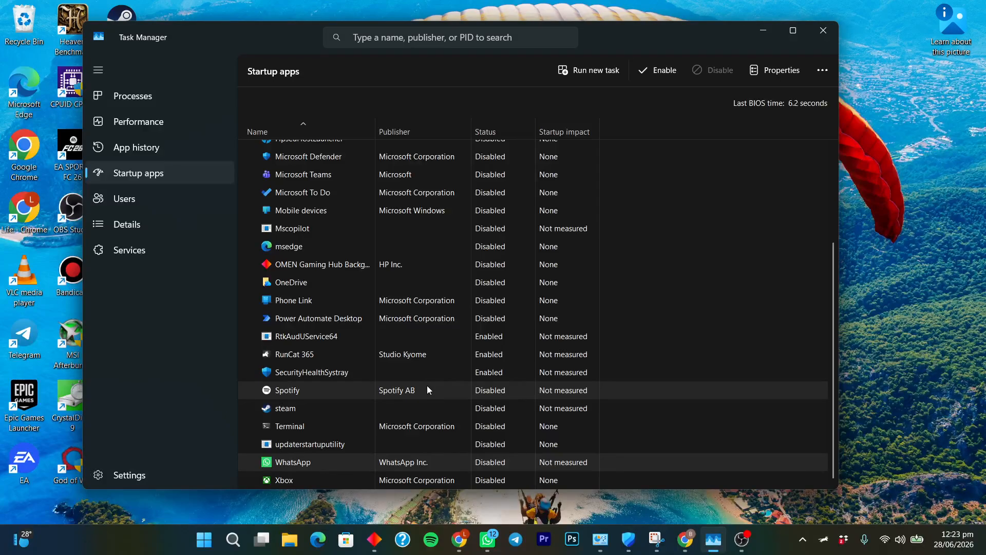
scroll(427, 385, "up", 4)
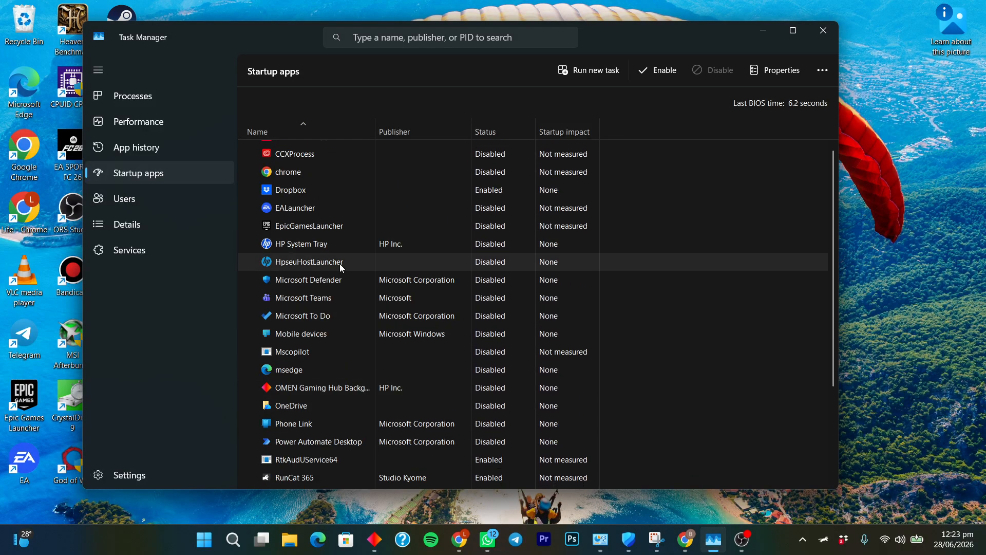
scroll(340, 259, "up", 1)
scroll(324, 330, "down", 1)
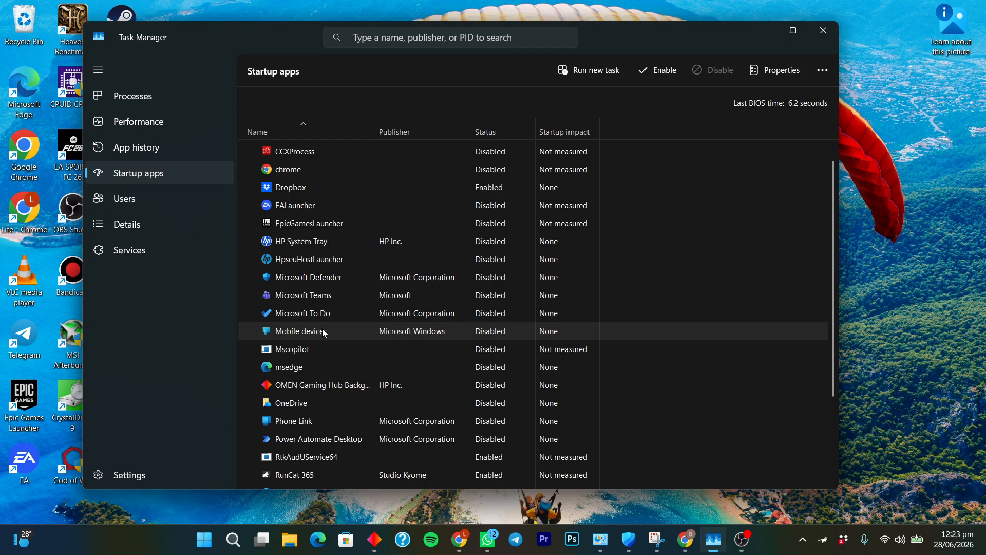
scroll(323, 331, "down", 4)
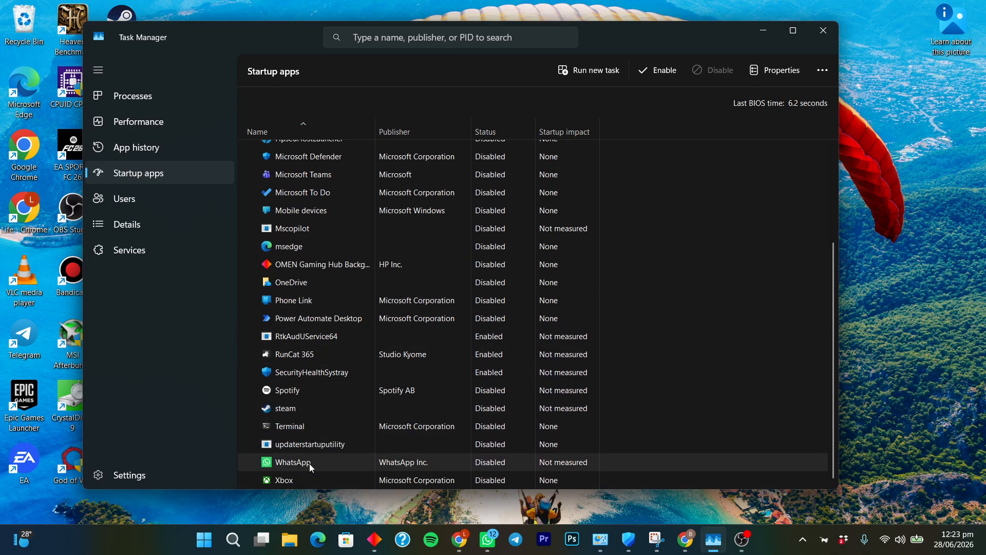
scroll(313, 461, "up", 4)
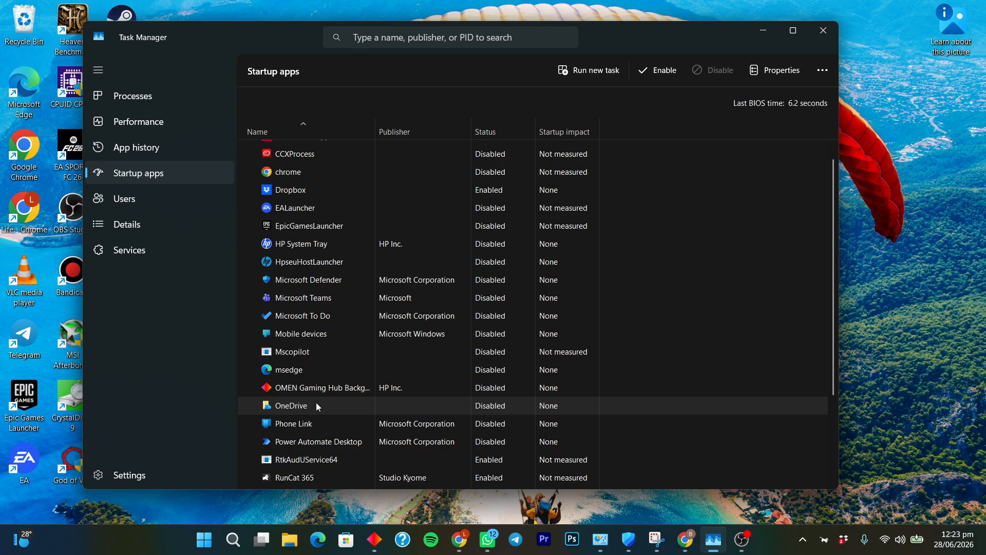
scroll(316, 405, "up", 1)
scroll(316, 405, "down", 2)
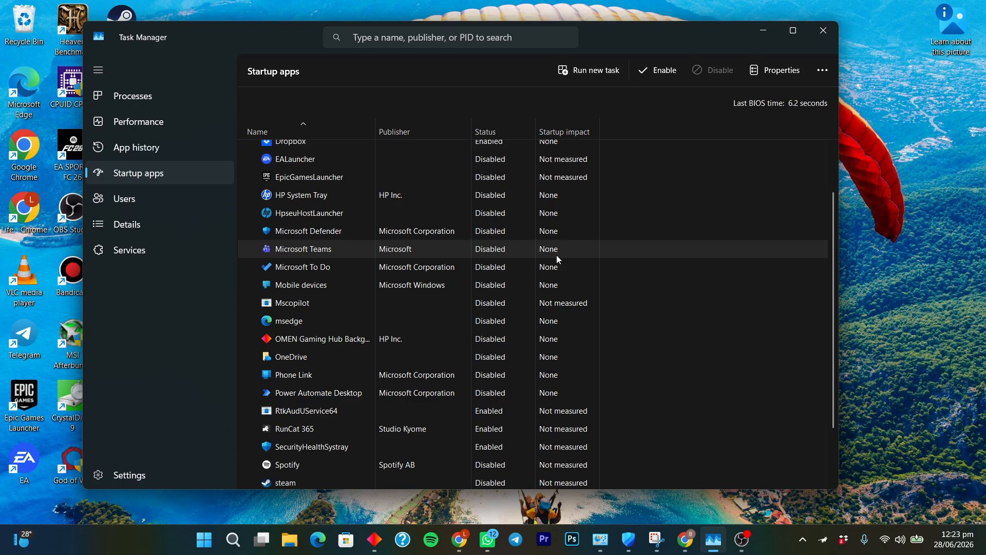
Close Task Manager and refresh the desktop three times
left_click(811, 28)
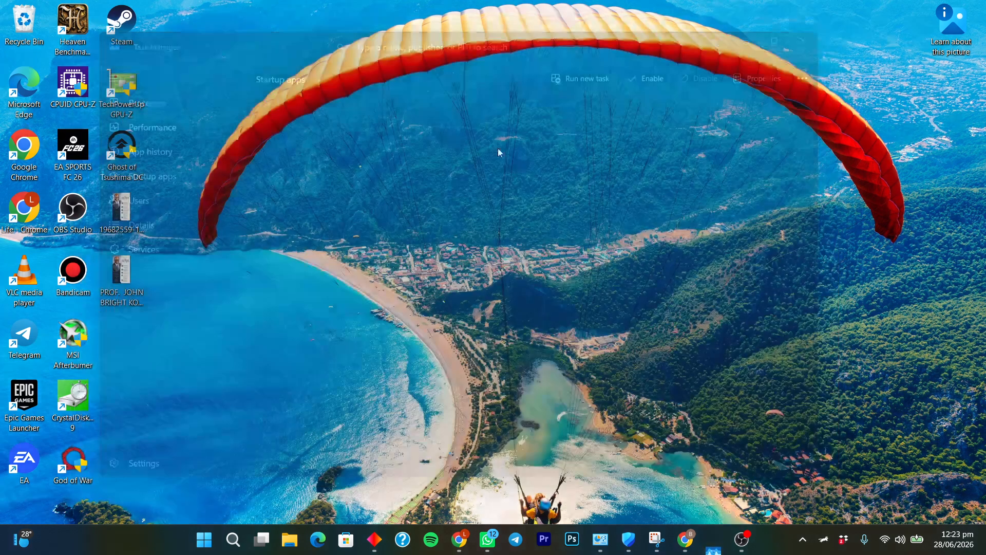
right_click(399, 147)
left_click(470, 203)
right_click(479, 145)
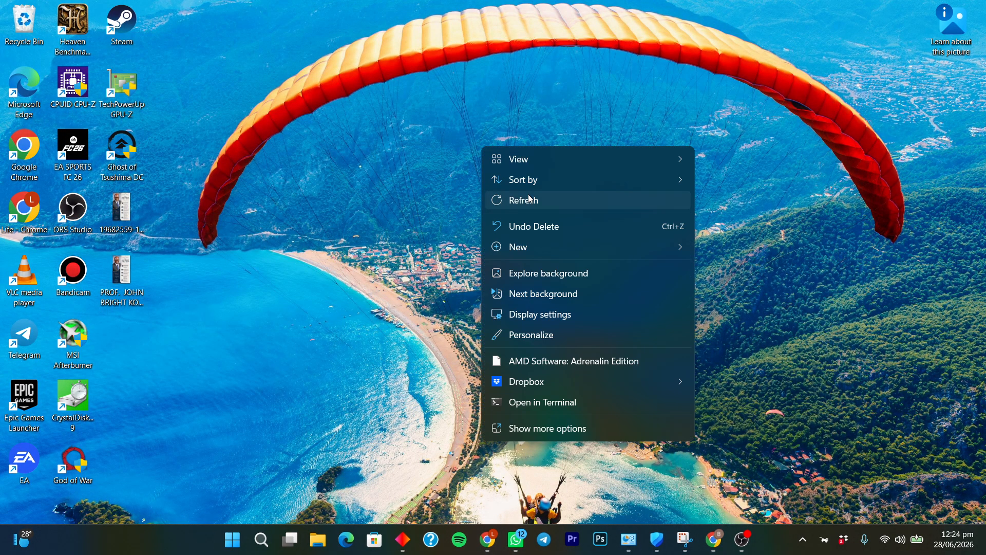
left_click(530, 199)
right_click(396, 158)
left_click(455, 213)
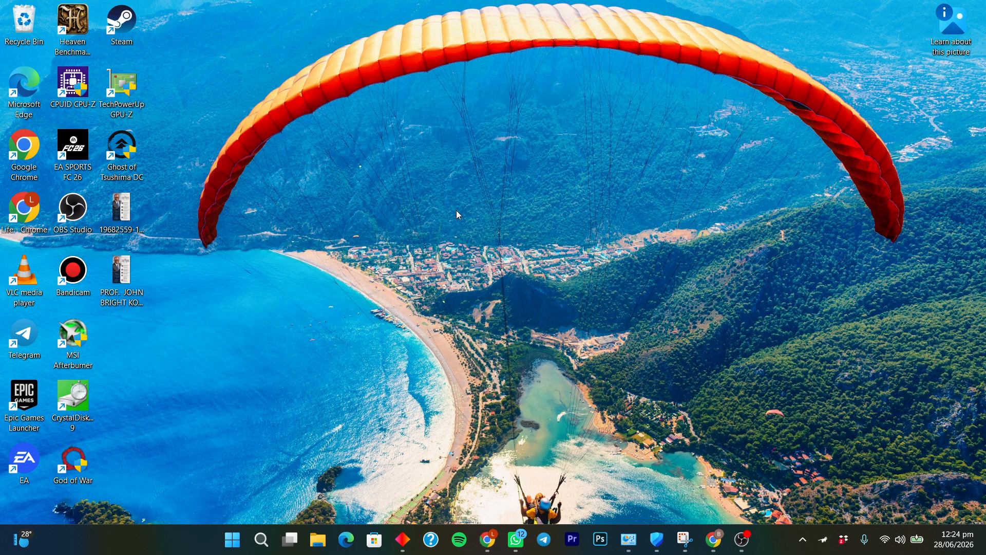